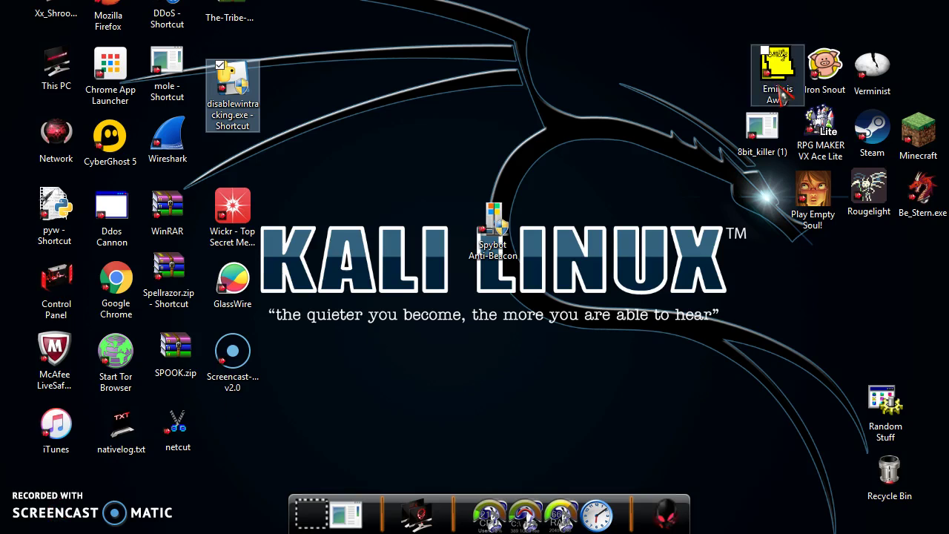
- Nudge the Spybot Anti-Beacon desktop shortcut slightly to the right
{"action": "left_click_drag", "start_coordinate": [494, 222], "coordinate": [519, 224]}
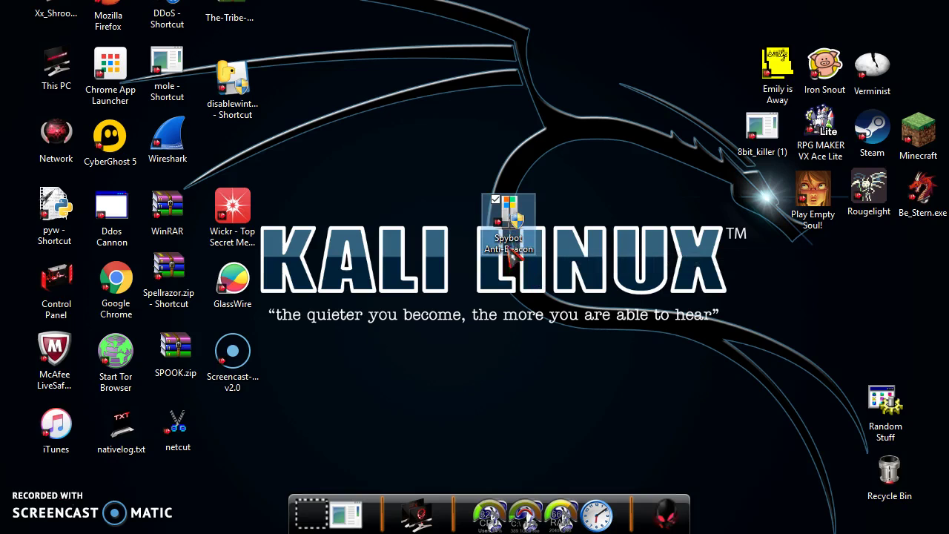
- Run Spybot Anti-Beacon as administrator from its shortcut's context menu
{"action": "right_click", "coordinate": [511, 236]}
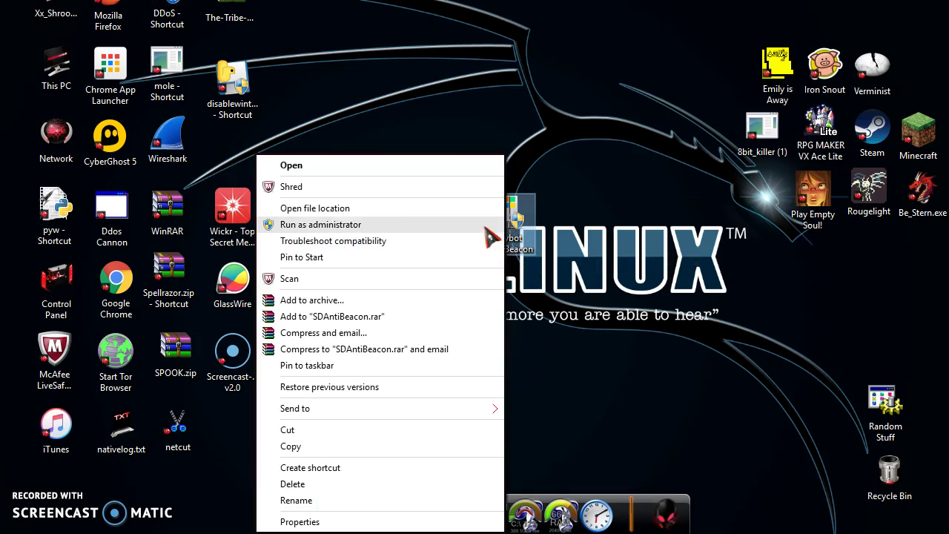
{"action": "left_click", "coordinate": [456, 169]}
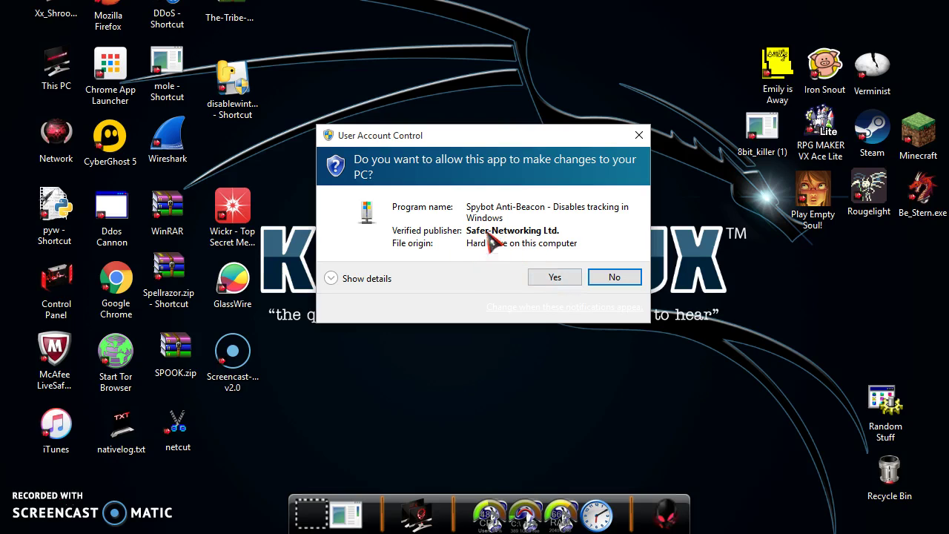
- Allow Spybot Anti-Beacon to make changes in the User Account Control prompt, then immunize
{"action": "left_click", "coordinate": [553, 282]}
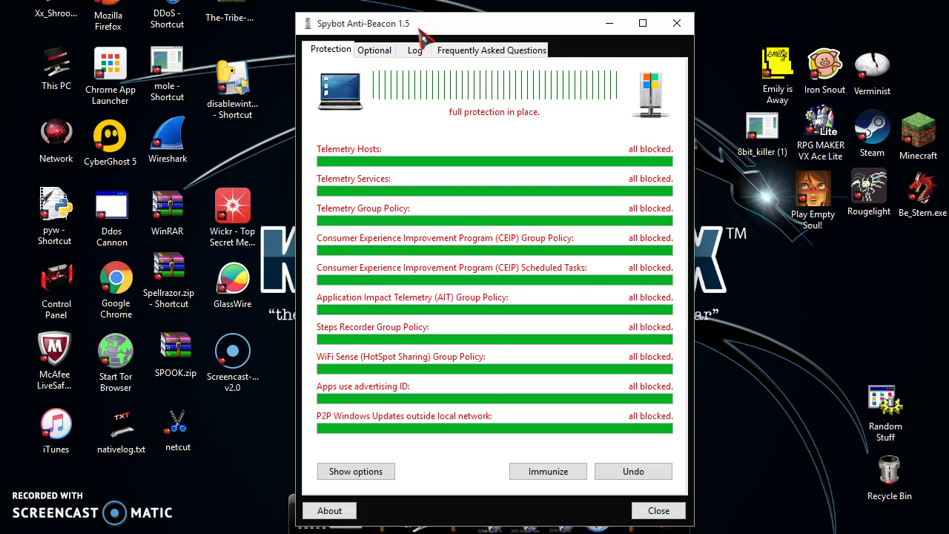
- Block OneDrive, Bing IPs, Remote Registry and Office telemetry on the Optional page, confirming each reads all blocked
{"action": "left_click", "coordinate": [375, 50]}
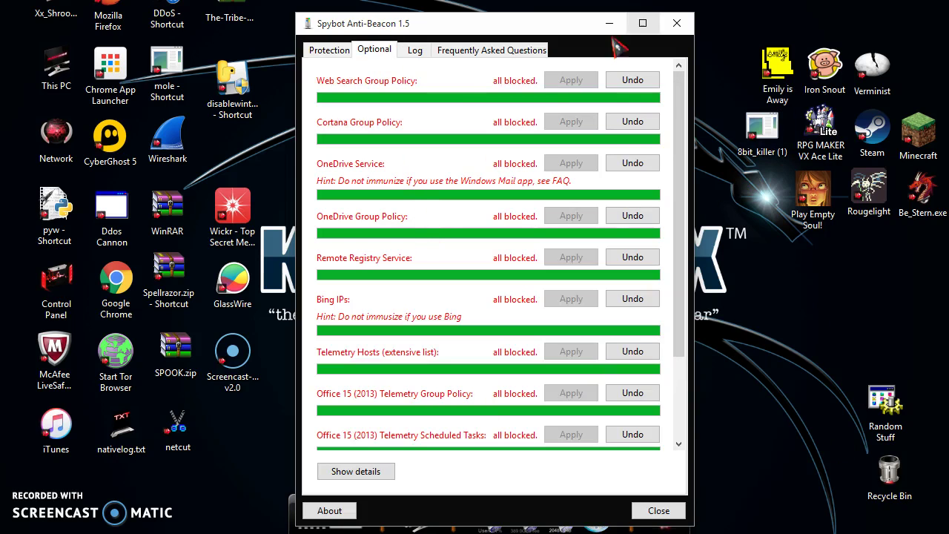
{"action": "left_click_drag", "start_coordinate": [681, 99], "coordinate": [680, 178]}
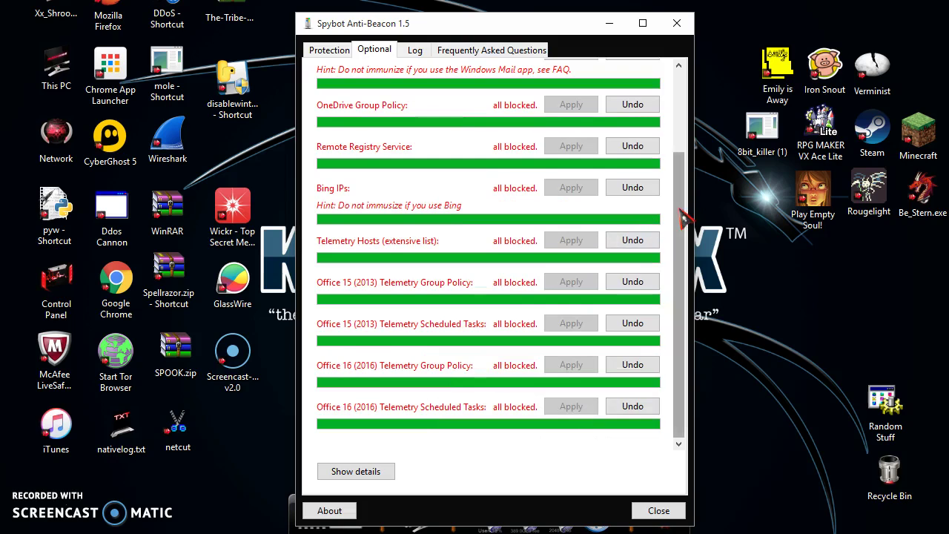
{"action": "left_click_drag", "start_coordinate": [679, 223], "coordinate": [667, 96]}
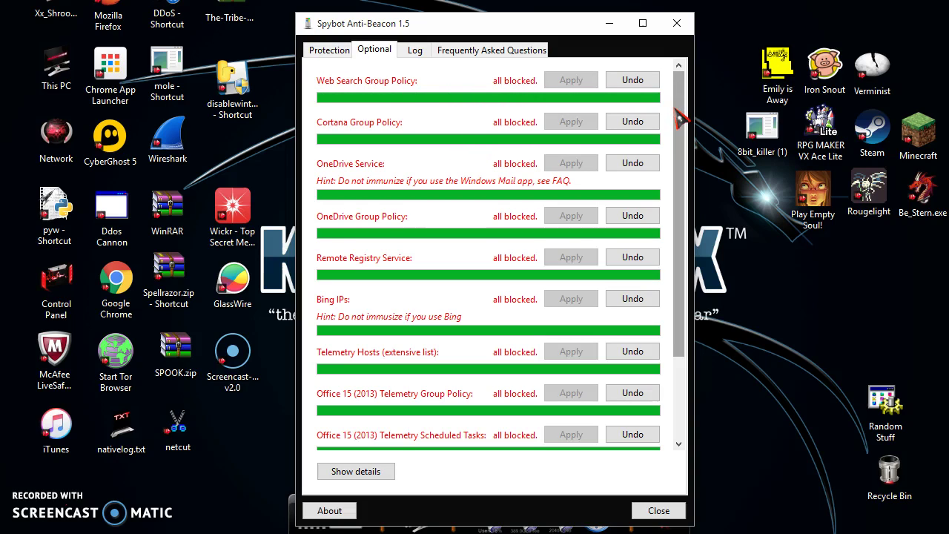
{"action": "left_click_drag", "start_coordinate": [671, 111], "coordinate": [690, 144]}
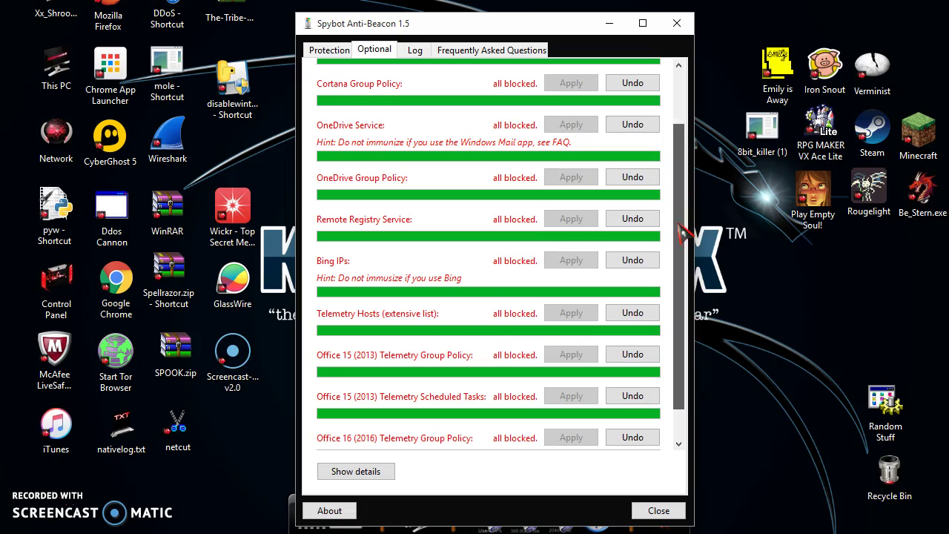
{"action": "scroll", "coordinate": [657, 311], "scroll_direction": "down", "scroll_amount": 2}
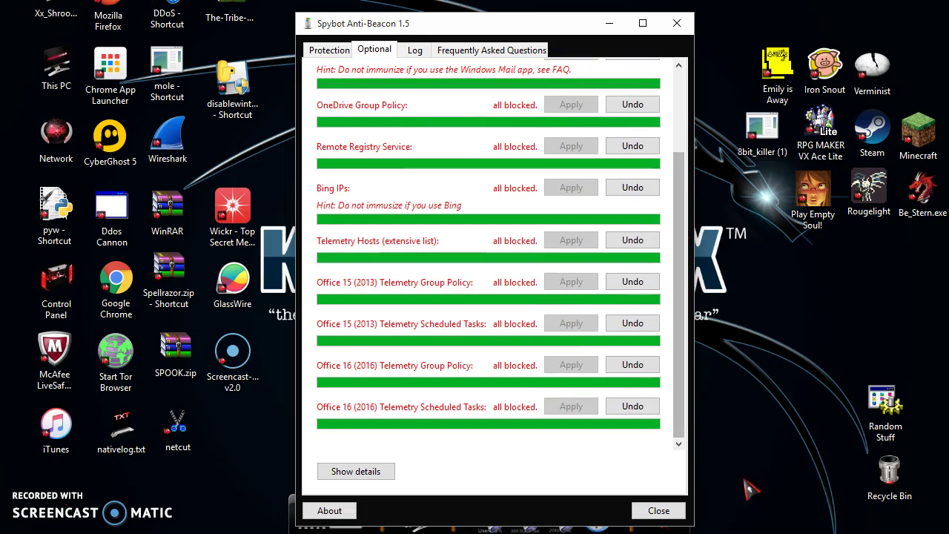
- Review the immunization log, then return to the Protection page showing full protection
{"action": "left_click", "coordinate": [413, 52]}
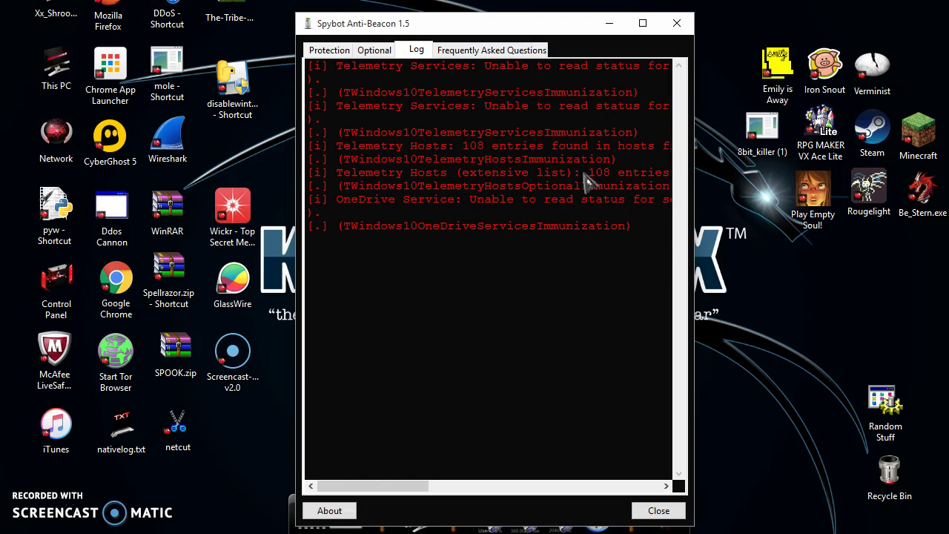
{"action": "mouse_move", "coordinate": [325, 490]}
{"action": "left_mouse_down"}
{"action": "mouse_move", "coordinate": [571, 489]}
{"action": "mouse_move", "coordinate": [338, 486]}
{"action": "left_mouse_up"}
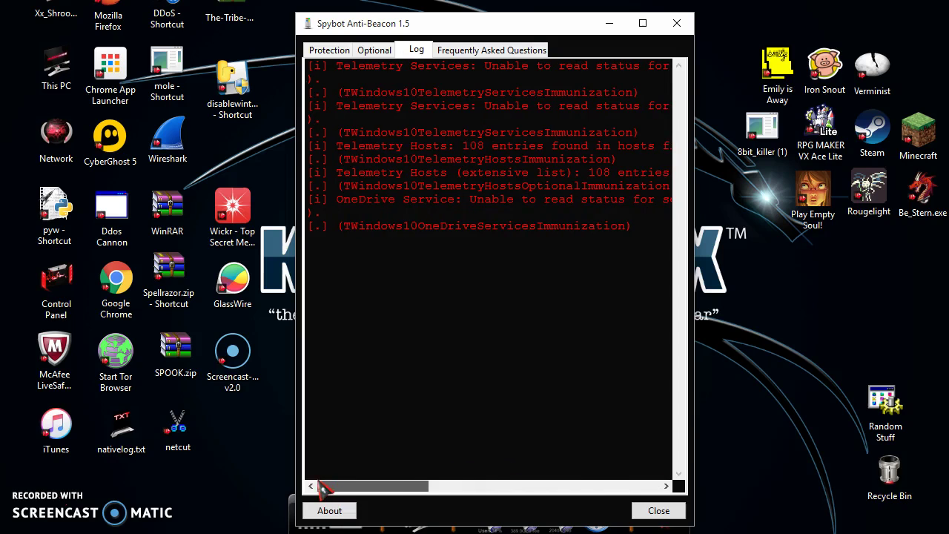
{"action": "left_click", "coordinate": [329, 50]}
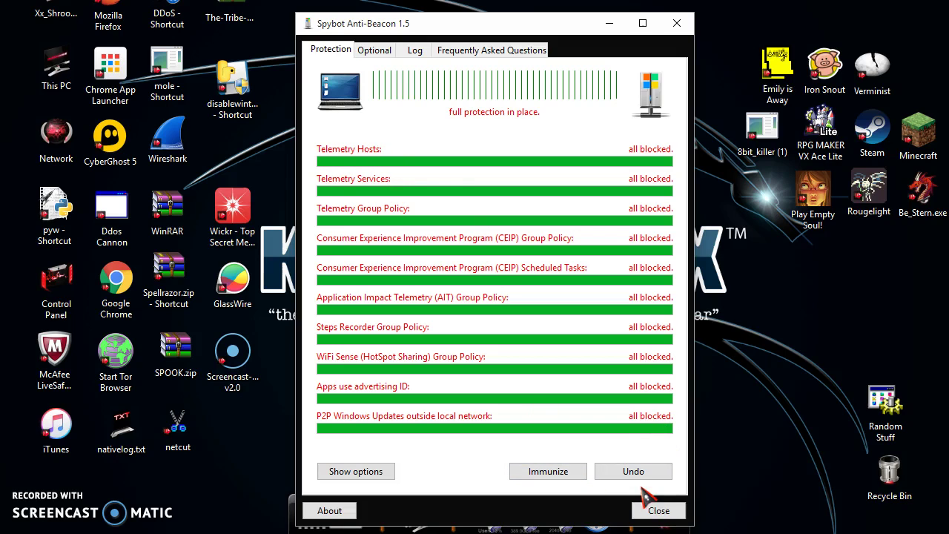
- Close Spybot Anti-Beacon, leaving the desktop showing
{"action": "left_click", "coordinate": [659, 510]}
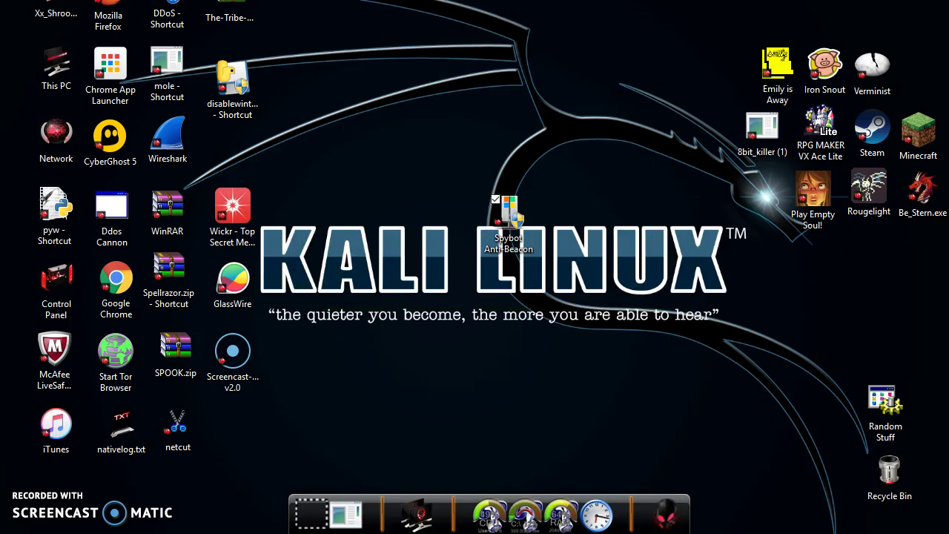
{"action": "left_click", "coordinate": [665, 512]}
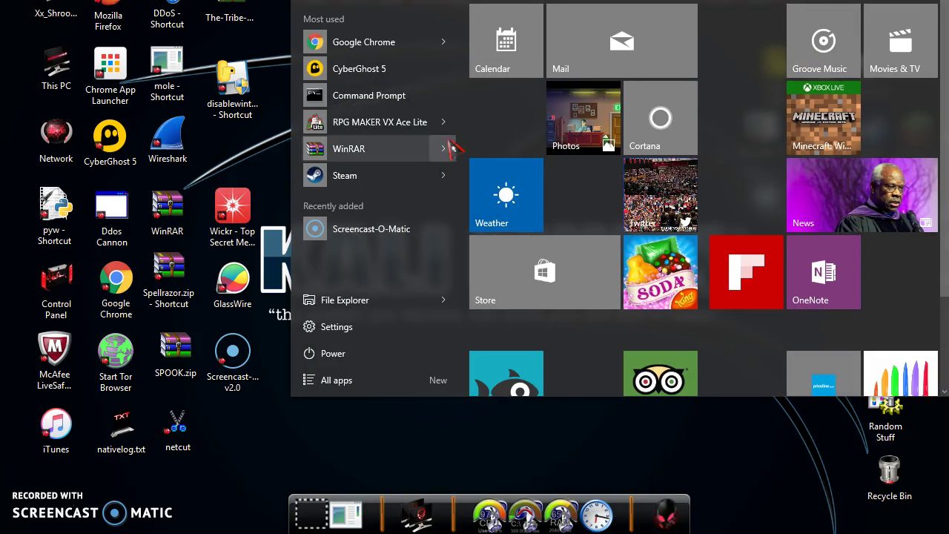
{"action": "left_click", "coordinate": [490, 414]}
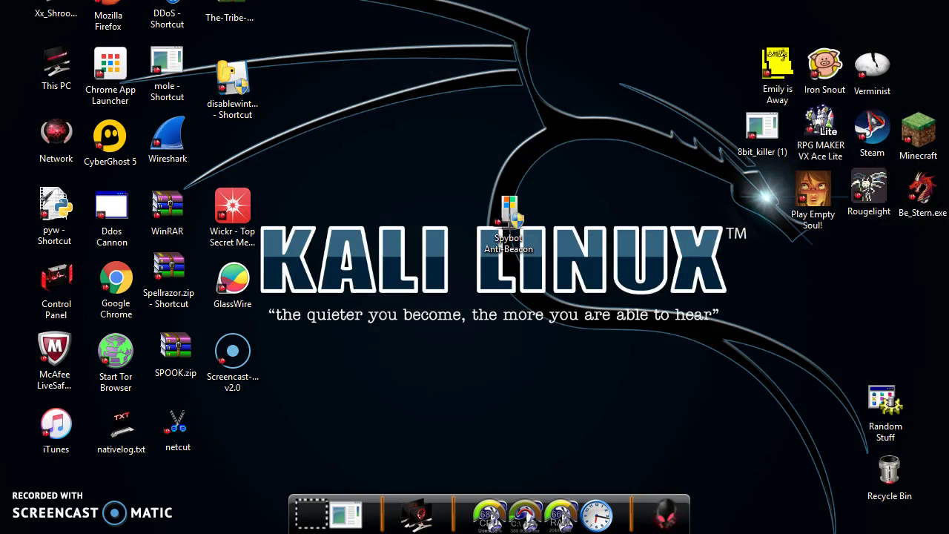
- Launch Command Prompt as administrator from the Start menu's Most used list
{"action": "key", "text": "super"}
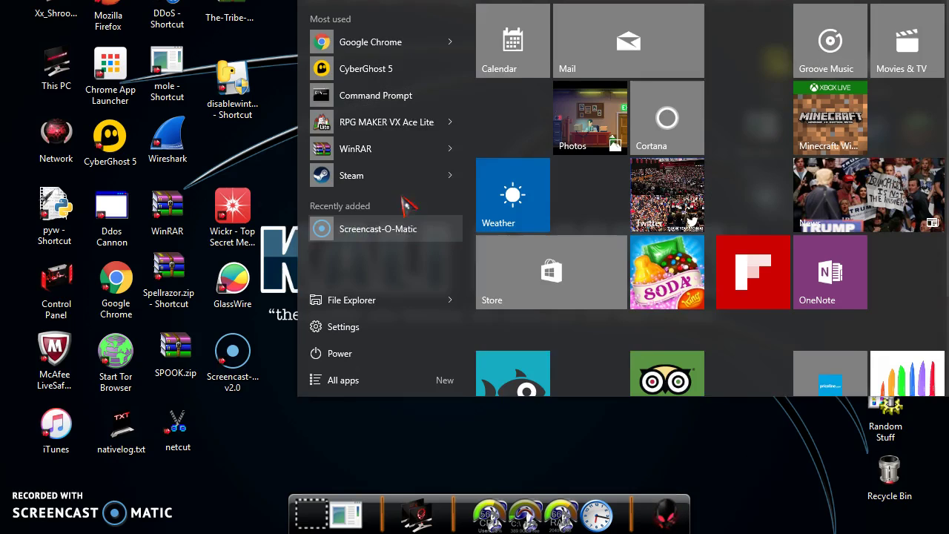
{"action": "right_click", "coordinate": [388, 95]}
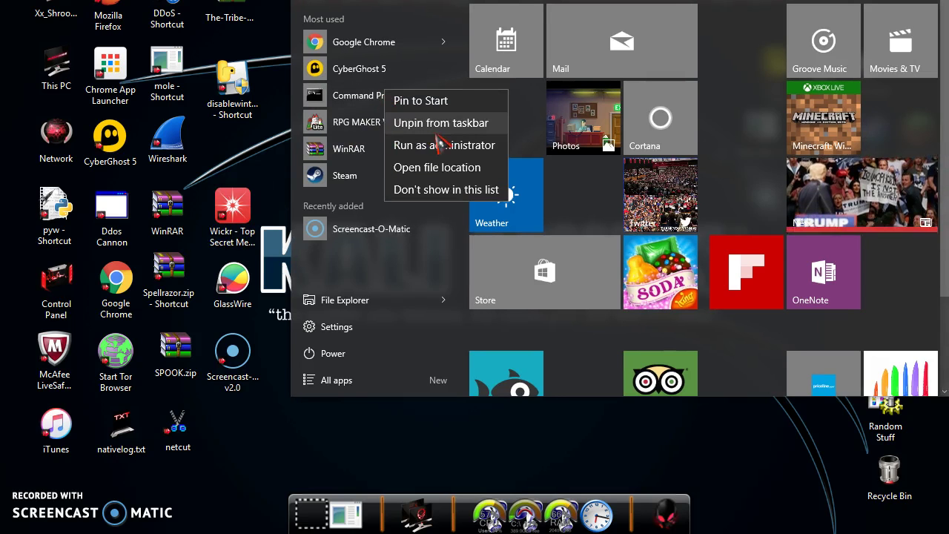
{"action": "key", "text": "Escape"}
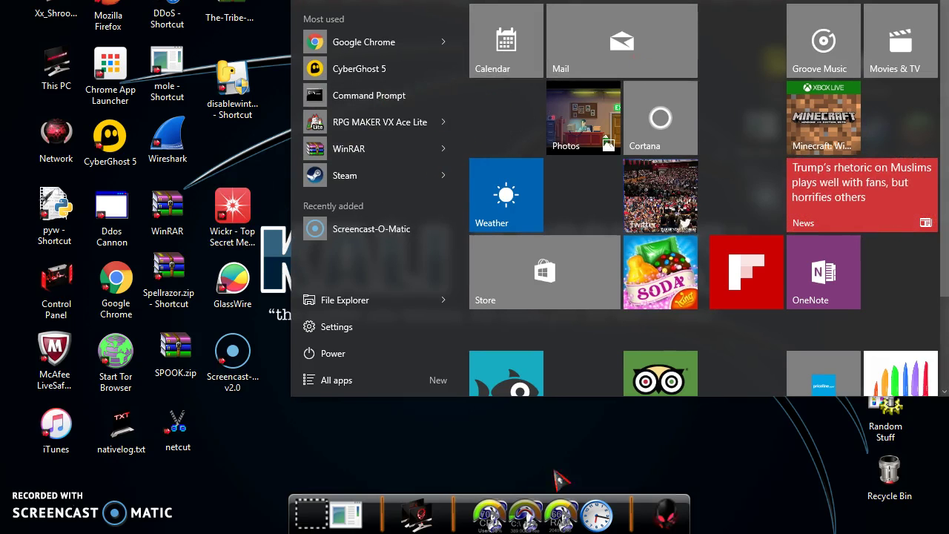
{"action": "key", "text": "Escape"}
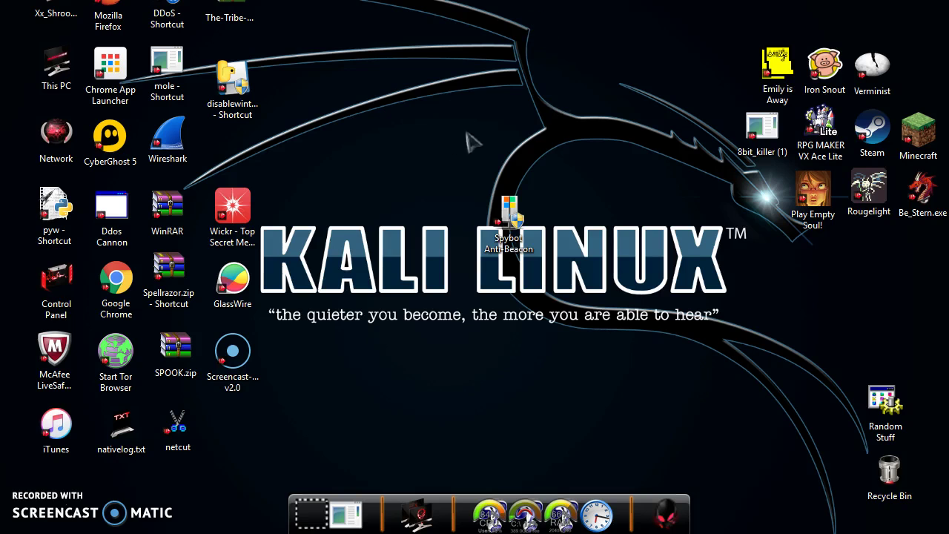
- Approve the admin prompt, turn the console text green with 'color a' and clear the screen
{"action": "left_click", "coordinate": [532, 270]}
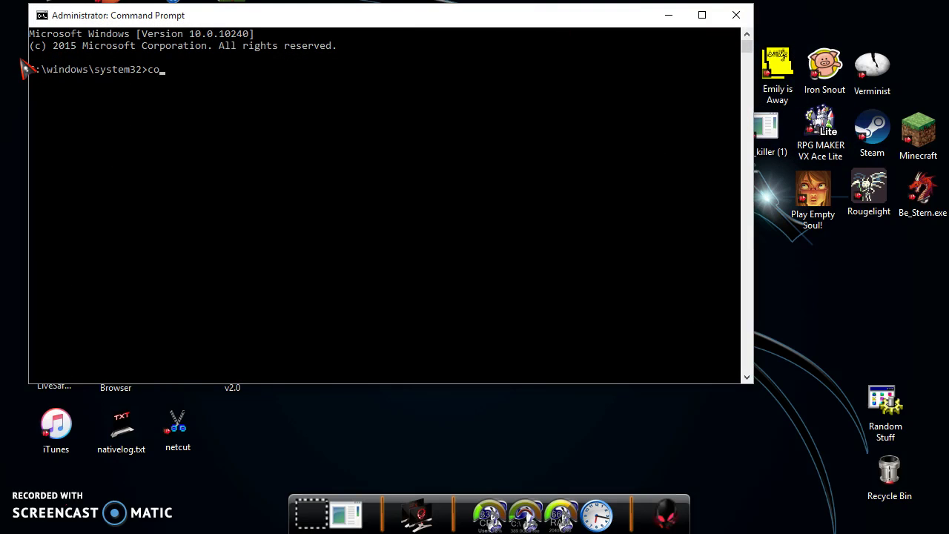
{"action": "type", "text": "color a"}
{"action": "key", "text": "Return"}
{"action": "type", "text": "cls"}
{"action": "key", "text": "Return"}
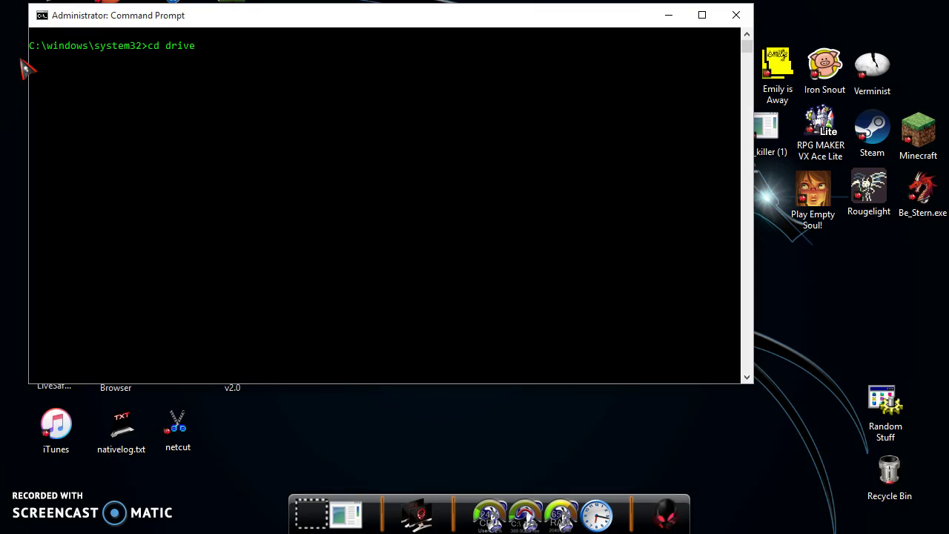
- Move into drivers\etc and open the hosts file in Notepad with 'notepad hosts'
{"action": "key", "text": "Return"}
{"action": "type", "text": "cd et"}
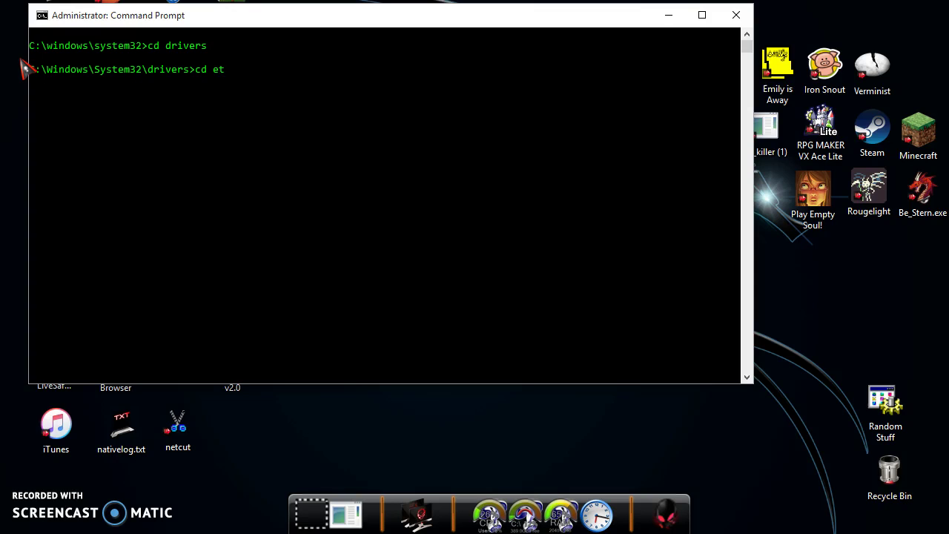
{"action": "type", "text": "c"}
{"action": "key", "text": "Return"}
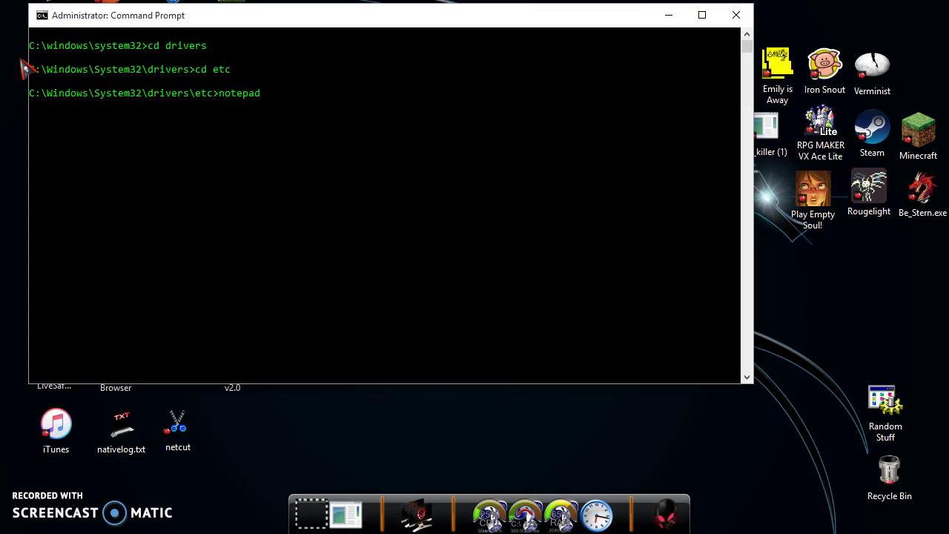
{"action": "type", "text": "notepad hosts"}
{"action": "key", "text": "Return"}
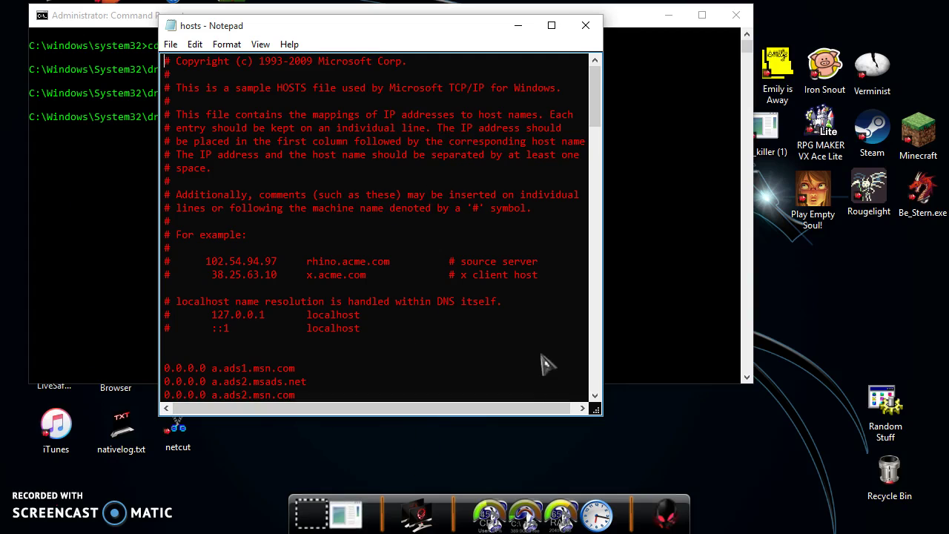
- Scroll to the 0.0.0.0 entries and highlight the blocked a.ads1.msn.com line
{"action": "left_click_drag", "start_coordinate": [595, 398], "coordinate": [595, 398]}
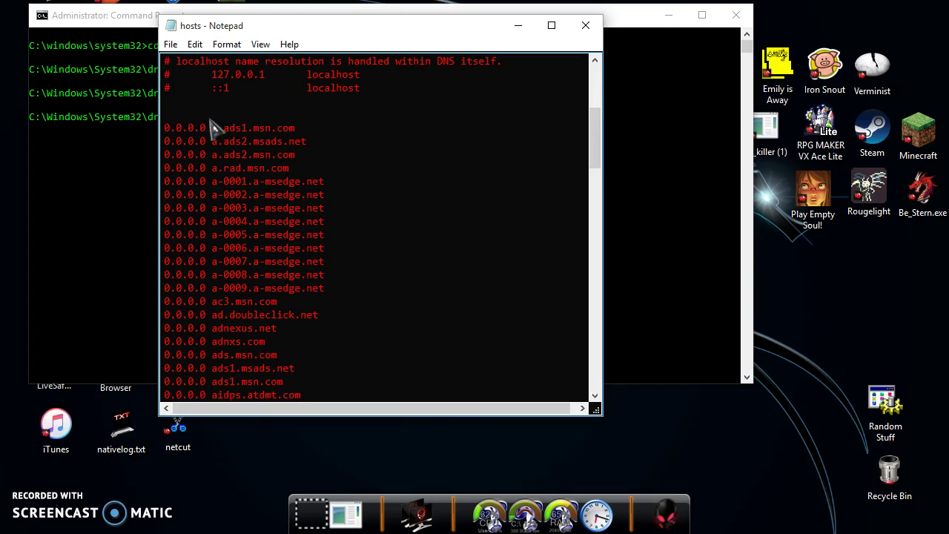
{"action": "left_click_drag", "start_coordinate": [209, 127], "coordinate": [304, 138]}
{"action": "left_click", "coordinate": [303, 141]}
{"action": "left_click_drag", "start_coordinate": [210, 128], "coordinate": [292, 124]}
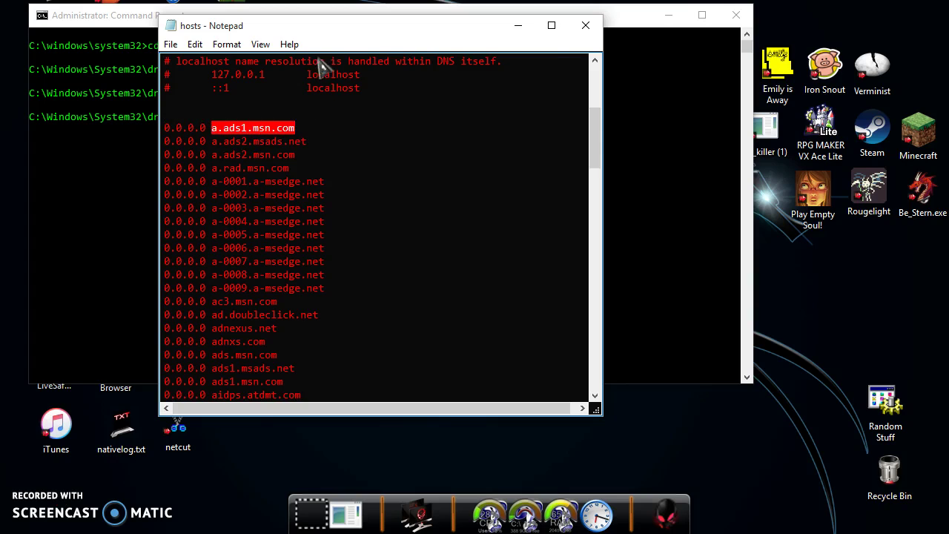
{"action": "left_click", "coordinate": [288, 141]}
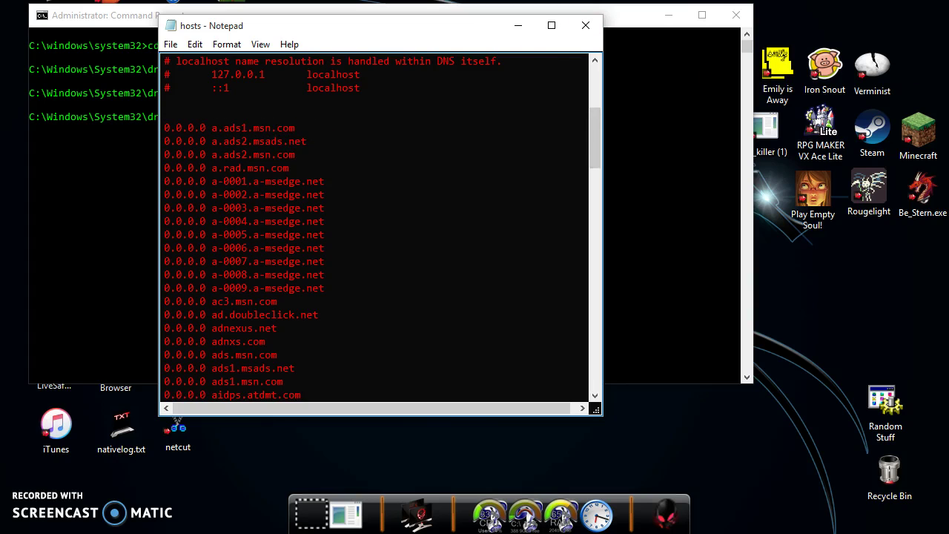
- Try loading a.ads1.msn.com in Chrome and confirm the DNS lookup fails
{"action": "key", "text": "alt+Tab"}
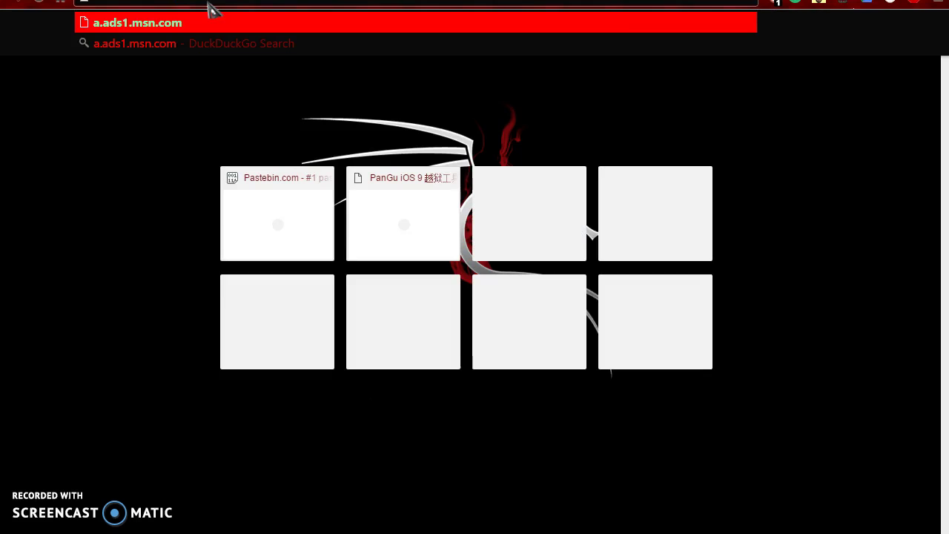
{"action": "key", "text": "Return"}
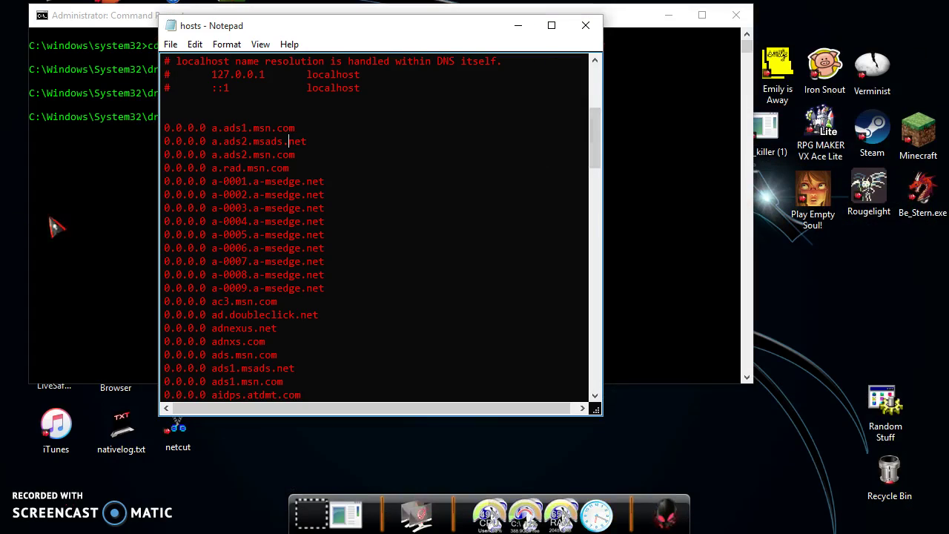
- Highlight the Anti-Beacon entries at the end of the hosts file, then close Notepad
{"action": "left_click_drag", "start_coordinate": [597, 144], "coordinate": [505, 345]}
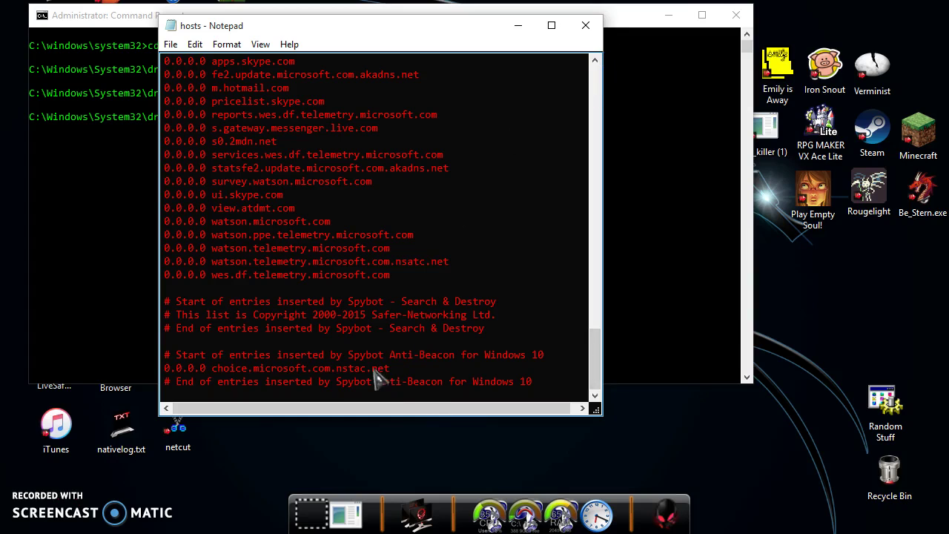
{"action": "left_click_drag", "start_coordinate": [268, 369], "coordinate": [426, 367]}
{"action": "left_click", "coordinate": [426, 366]}
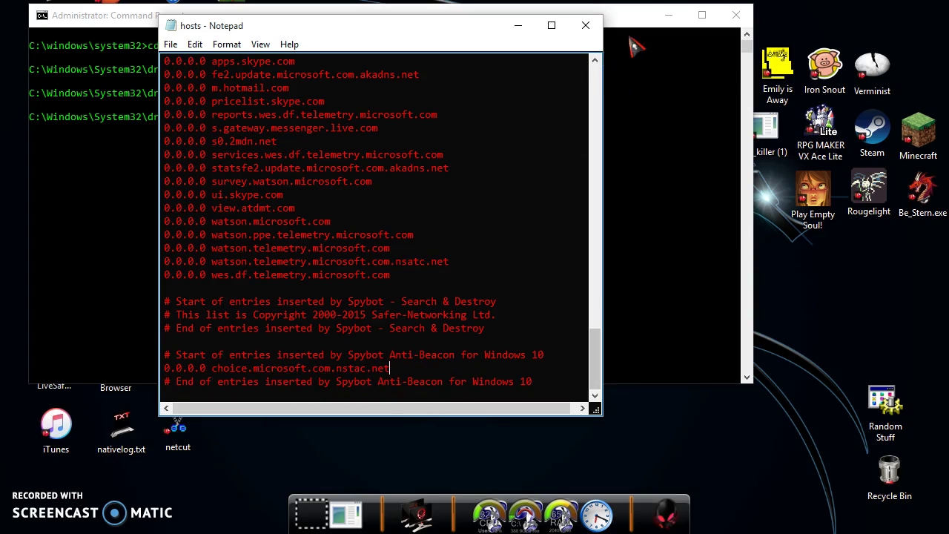
{"action": "left_click", "coordinate": [585, 25]}
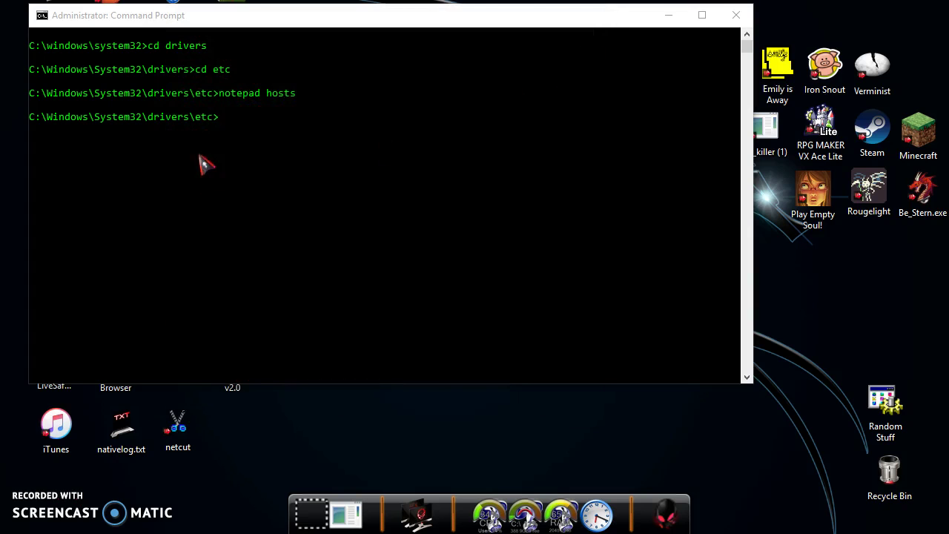
- Close the Command Prompt and go to safer-networking.org's Spybot Anti-Beacon page via a 'spybot' search
{"action": "left_click", "coordinate": [734, 17]}
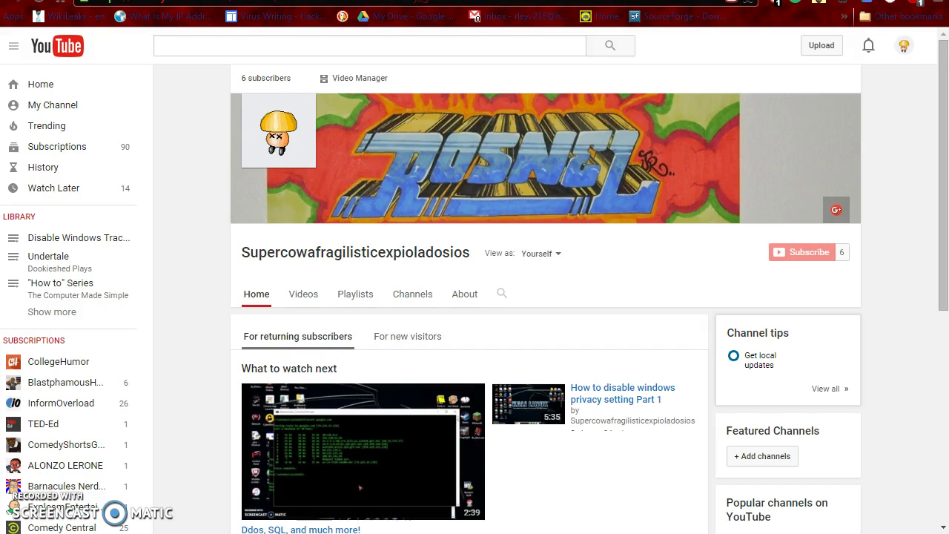
{"action": "type", "text": "spybot"}
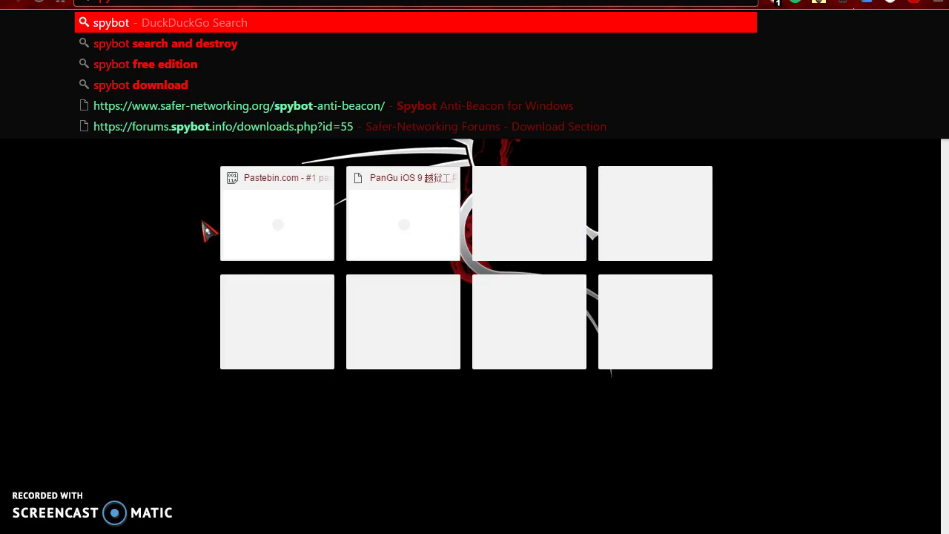
{"action": "left_click", "coordinate": [361, 110]}
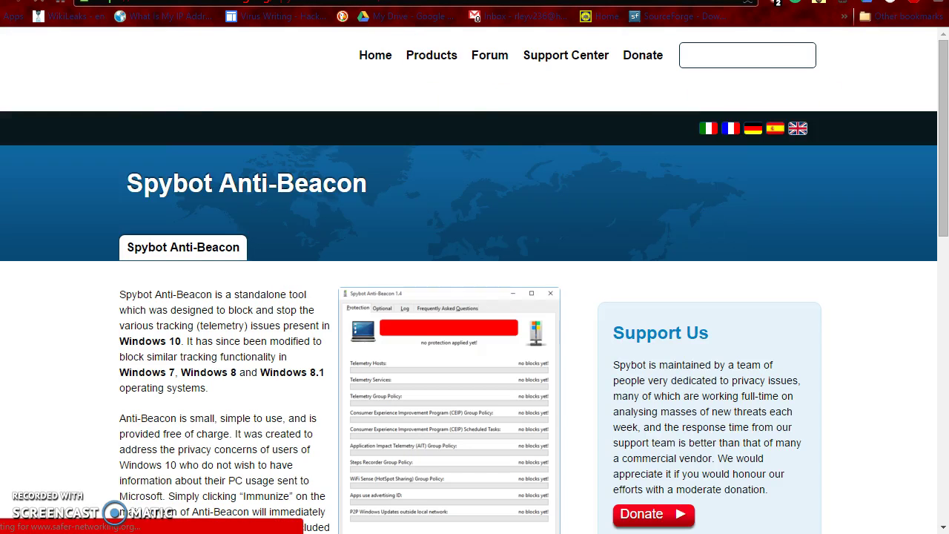
- Scroll the Anti-Beacon page down to the Download section with installer and Portable Edition options
{"action": "scroll", "coordinate": [922, 259], "scroll_direction": "down", "scroll_amount": 6}
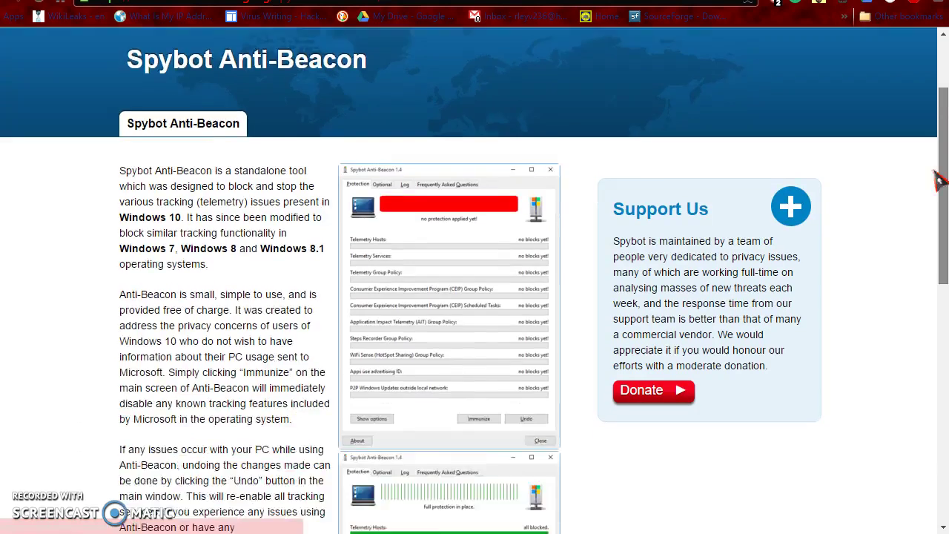
{"action": "scroll", "coordinate": [899, 304], "scroll_direction": "down", "scroll_amount": 3}
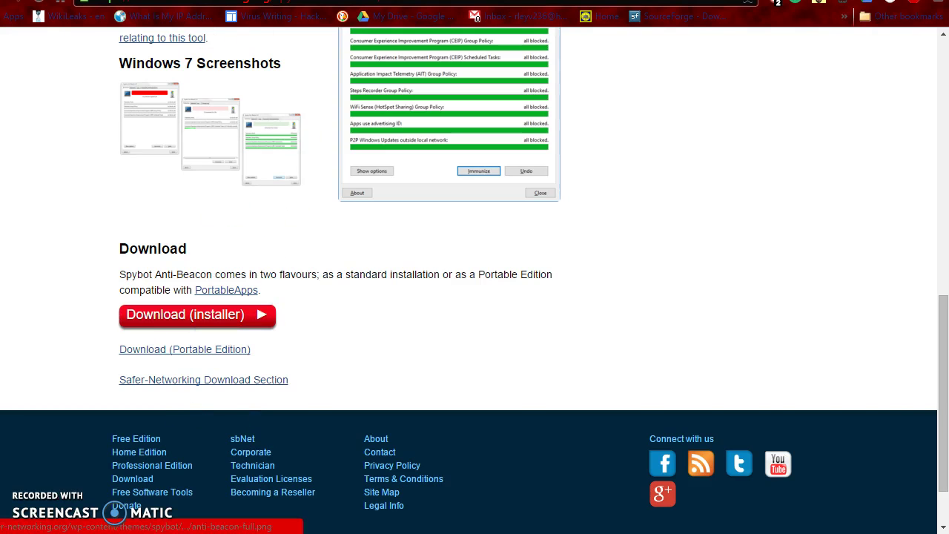
- Reveal the desktop and move the Spybot Anti-Beacon shortcut into the left-hand icon group
{"action": "key", "text": "ctrl+Tab"}
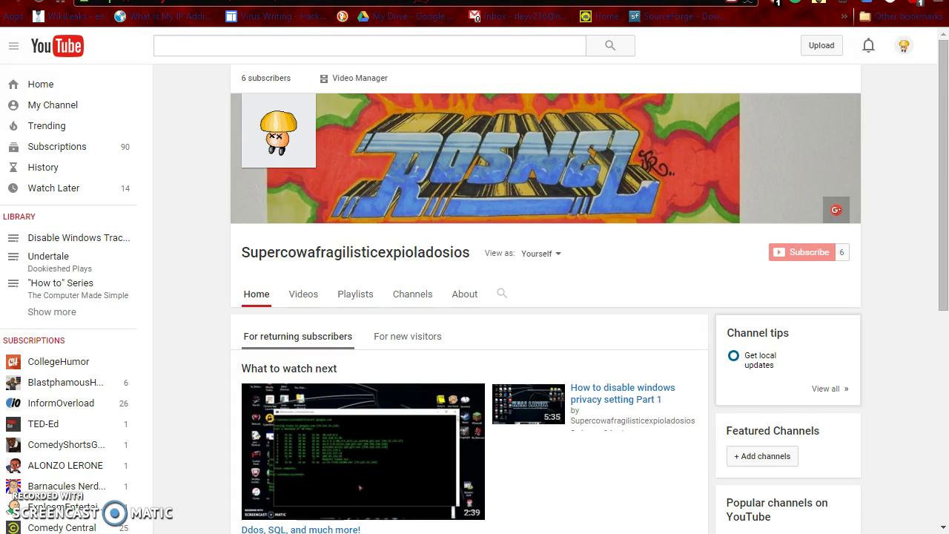
{"action": "key", "text": "super+d"}
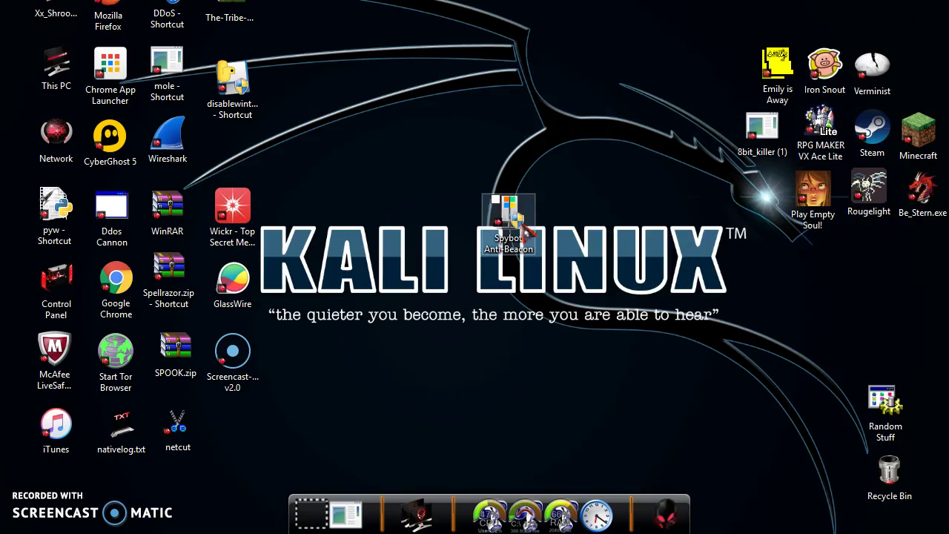
{"action": "left_click_drag", "start_coordinate": [512, 223], "coordinate": [241, 176]}
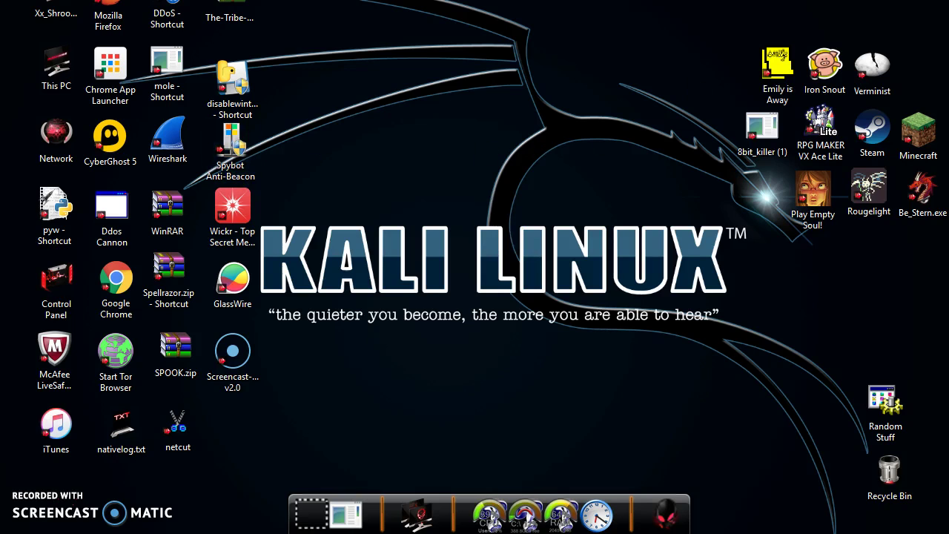
{"action": "key", "text": "super"}
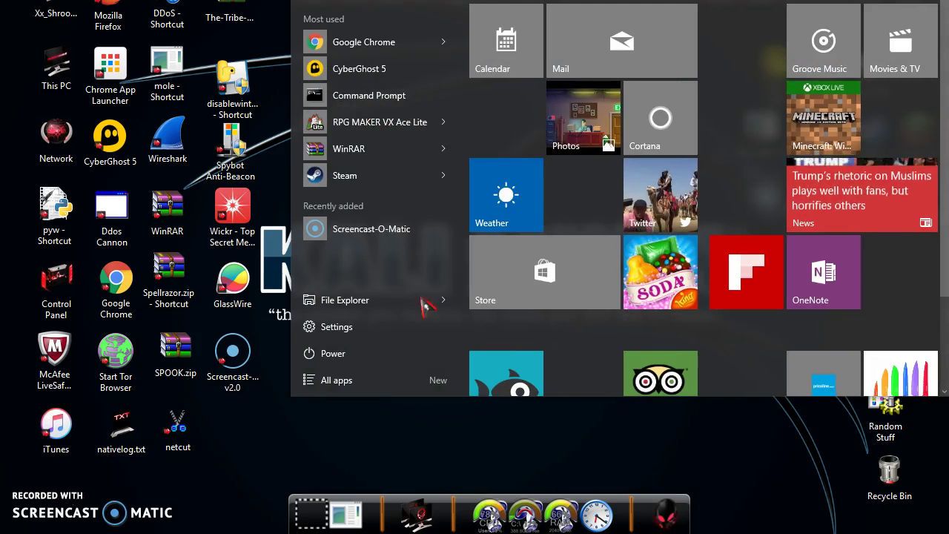
{"action": "left_click", "coordinate": [463, 464]}
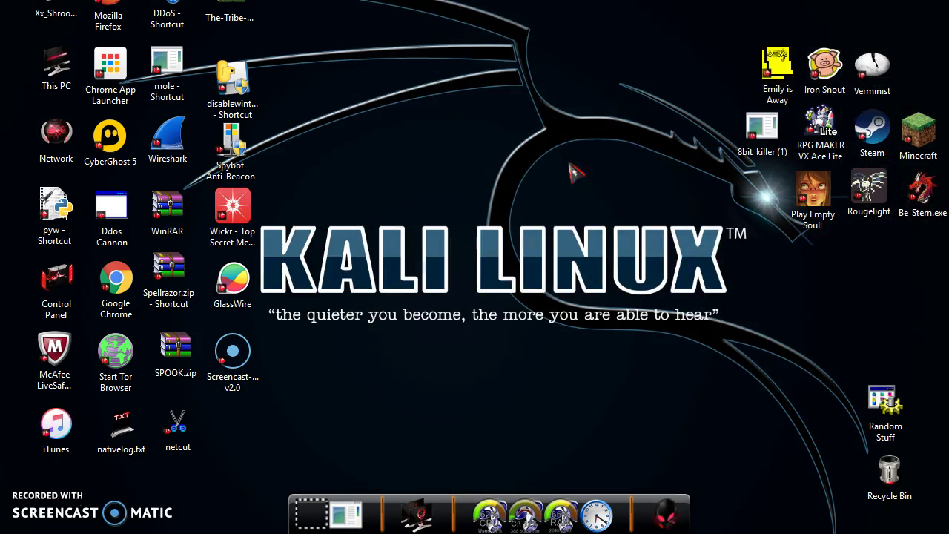